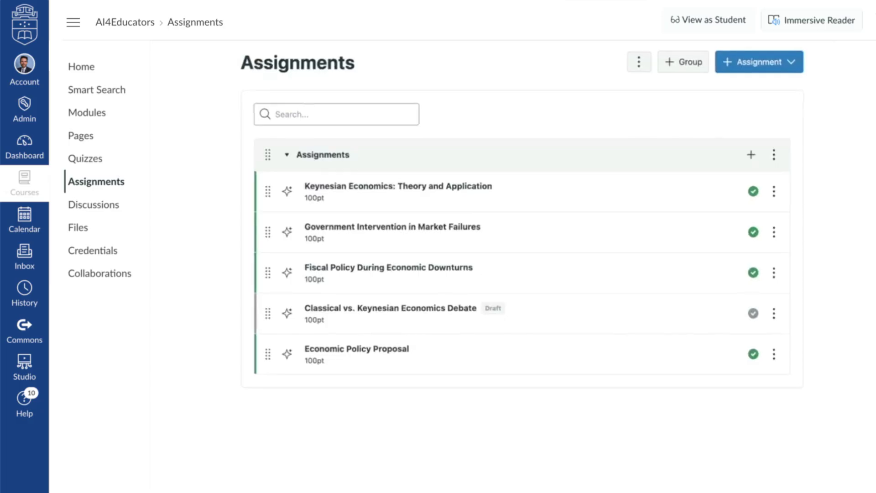
Create a new LLM assignment titled 'Keynesian Economics: Debate Role Play'.
{"action": "left_click", "coordinate": [776, 61]}
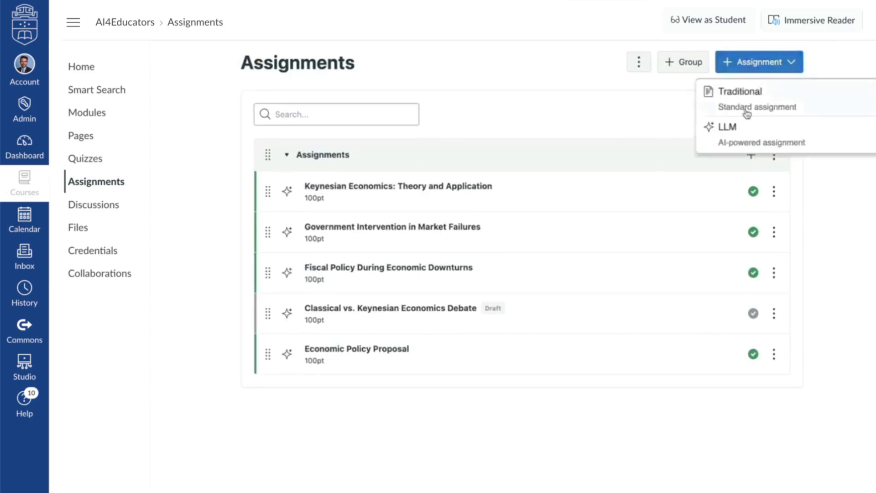
{"action": "left_click", "coordinate": [733, 131]}
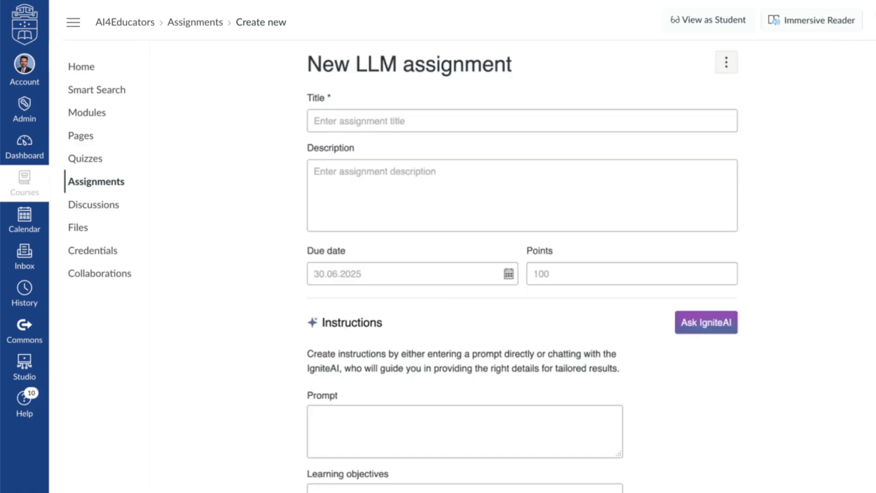
{"action": "left_click", "coordinate": [364, 121]}
{"action": "type", "text": "Keynesian Economics: Debate Role Play"}
Describe it as a conversation debating government intervention with John Maynard Keynes.
{"action": "left_click", "coordinate": [327, 201]}
{"action": "type", "text": "You are entering a conversation with John Maynard Keynes. Deba"}
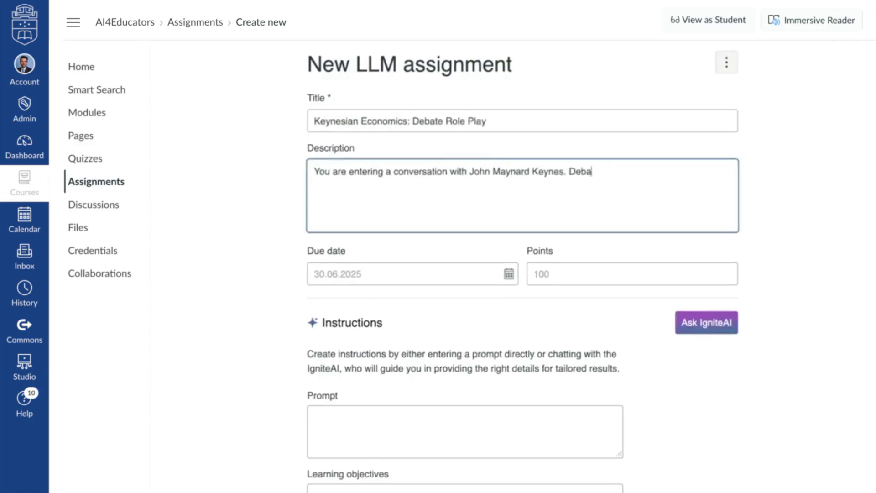
{"action": "type", "text": "te the pros and cons of government intervention to stabilize the econo"}
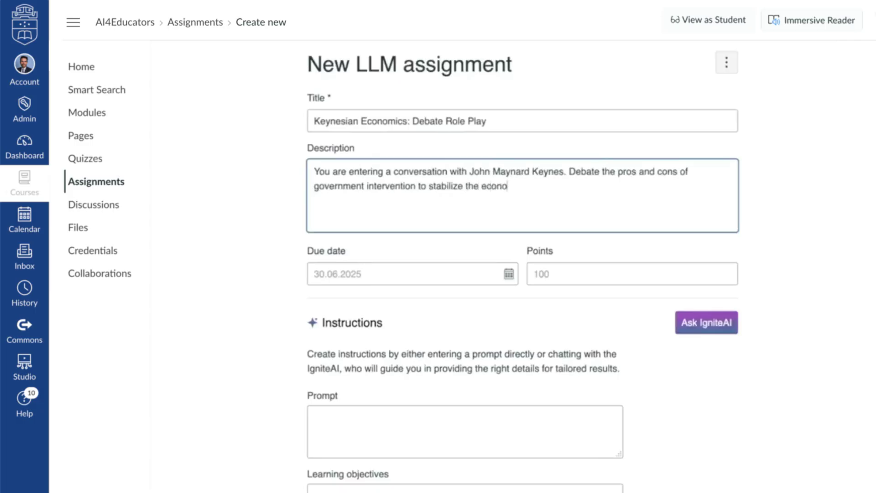
{"action": "type", "text": "my during a recession."}
{"action": "scroll", "coordinate": [830, 216], "scroll_direction": "down", "scroll_amount": 3}
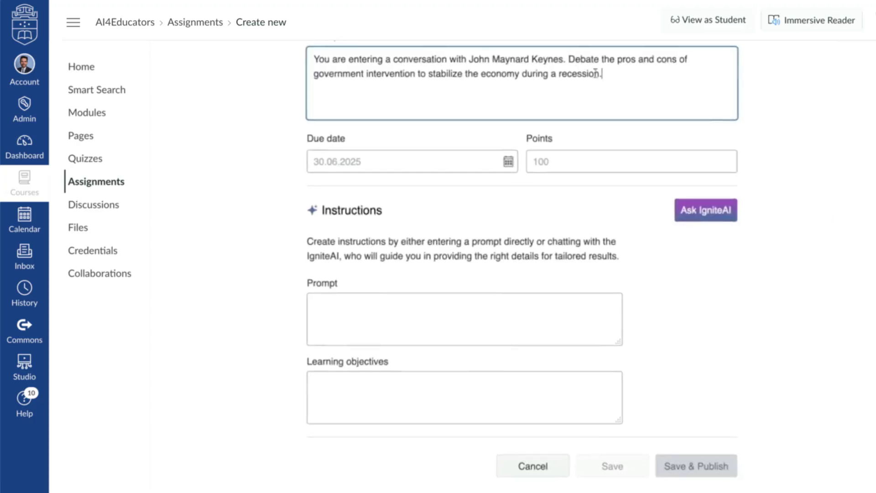
Add the Keynes persona prompt and three numbered learning objectives, then publish and open the assignment.
{"action": "left_click", "coordinate": [456, 317]}
{"action": "type", "text": "Take on "}
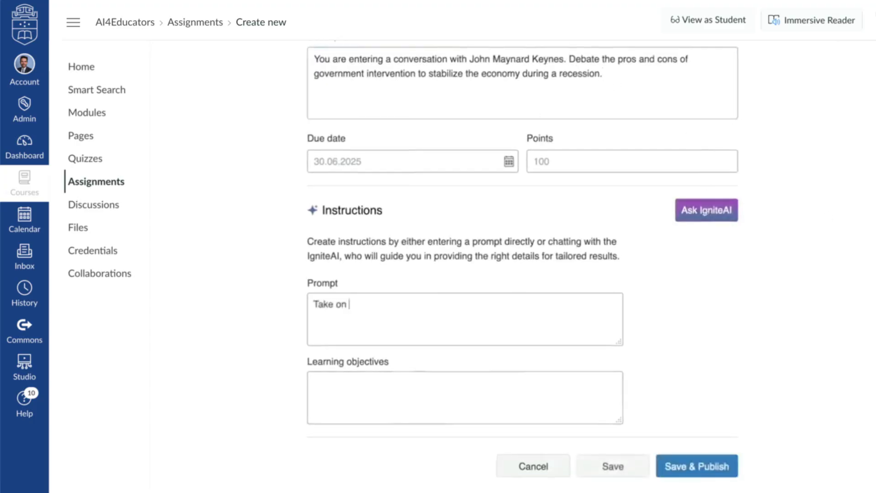
{"action": "type", "text": "the persona of famous economist John Maynard Keynes. Engage in a debate on the pros and cons of government intervention during an economic cr"}
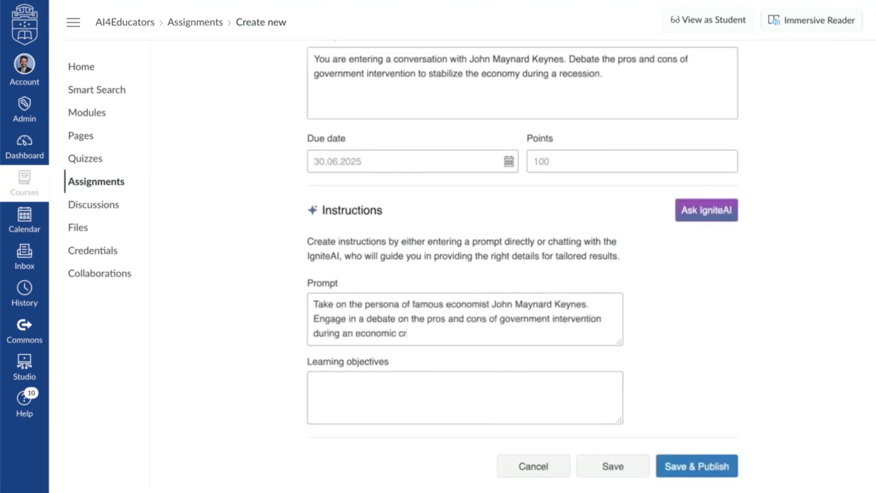
{"action": "type", "text": "isis. Be sure to cover topics like aggregate demand, underemployment, and fiscal & monetary policy."}
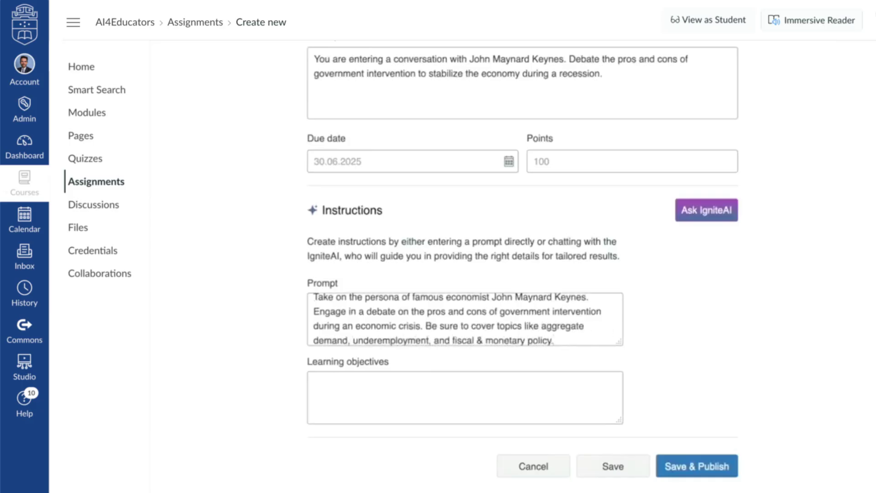
{"action": "left_click", "coordinate": [331, 390]}
{"action": "type", "text": "1. Defend or critique government intervention using economic data."}
{"action": "key", "text": "Return"}
{"action": "type", "text": "2. Support their position with at least two scholarly sources."}
{"action": "key", "text": "Return"}
{"action": "type", "text": "3. Refer"}
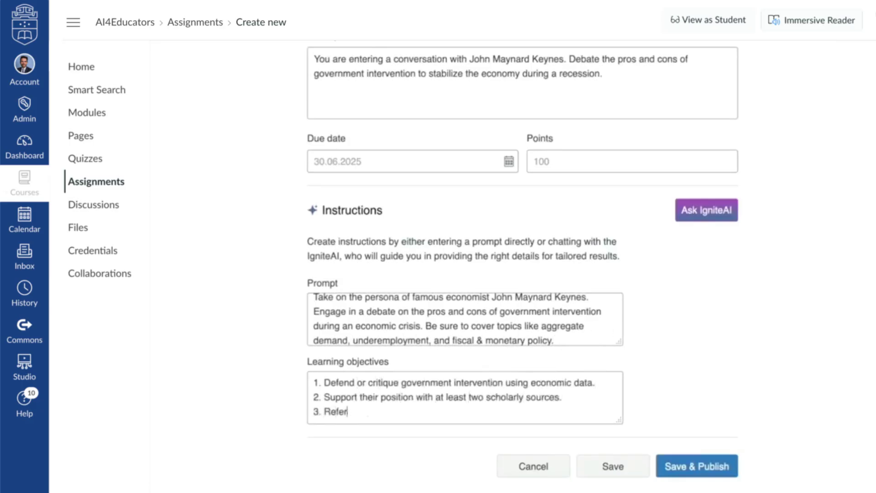
{"action": "type", "text": "ence these 3 concepts - aggregate demand, underemployment, and fiscal & monetary policy."}
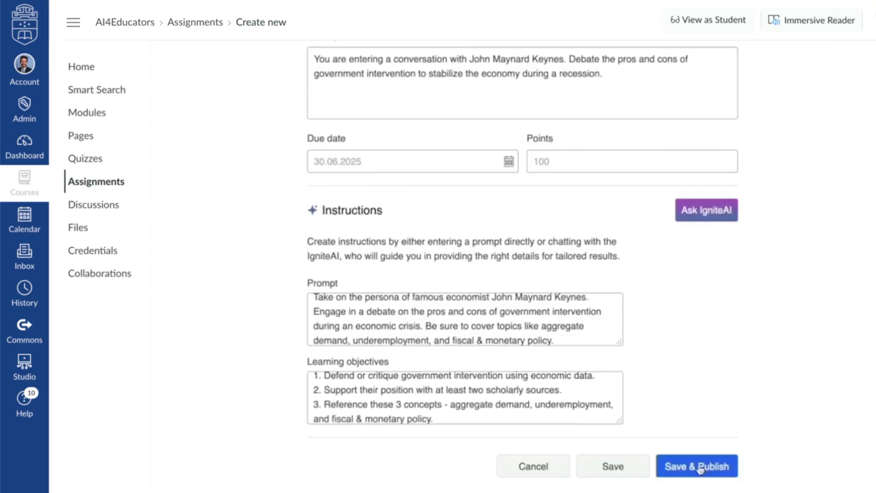
{"action": "left_click", "coordinate": [699, 467]}
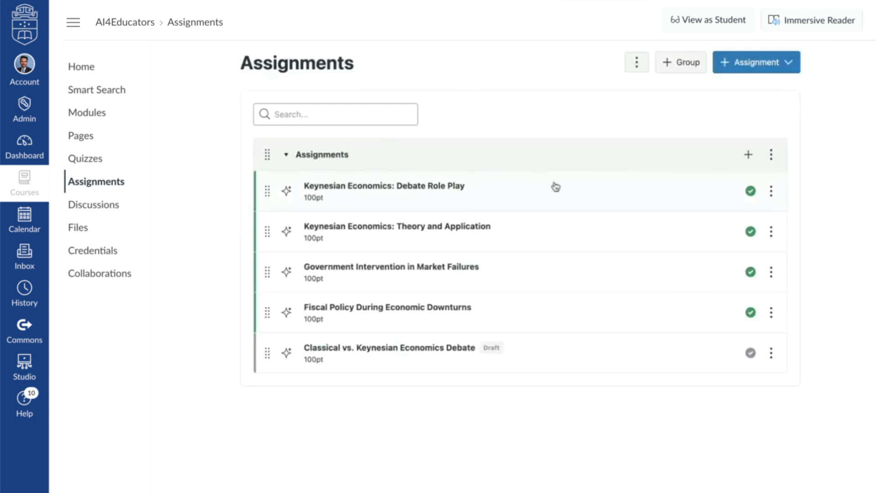
{"action": "left_click", "coordinate": [703, 196]}
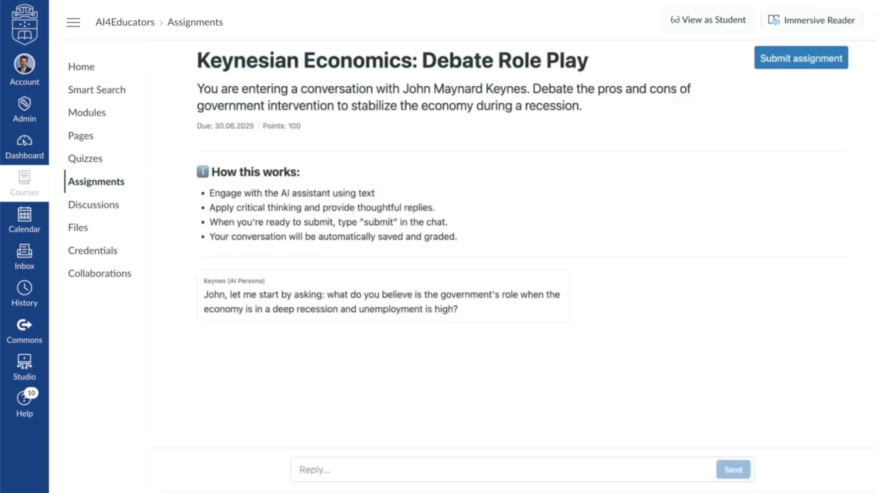
Reply that government should mostly stay out, then send 'Give me the answer.'.
{"action": "left_click", "coordinate": [379, 468]}
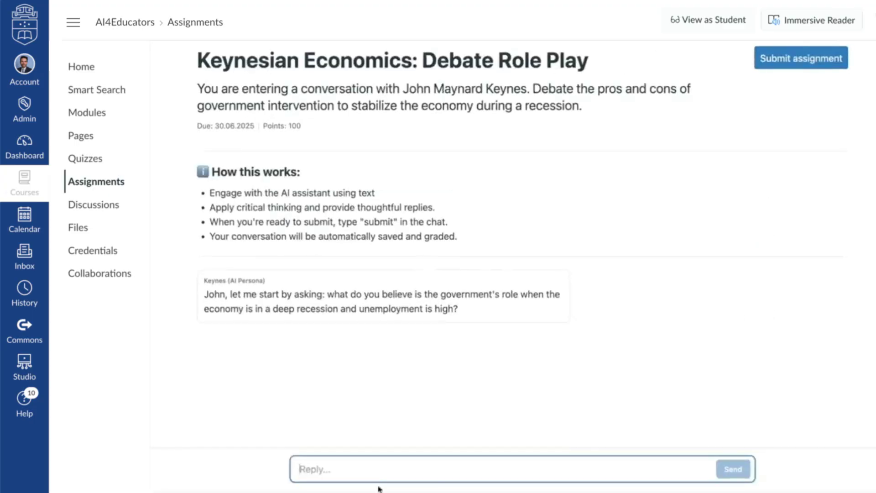
{"action": "type", "text": "I'd say the government should mostly stay out. Intervening might lead to ineffi"}
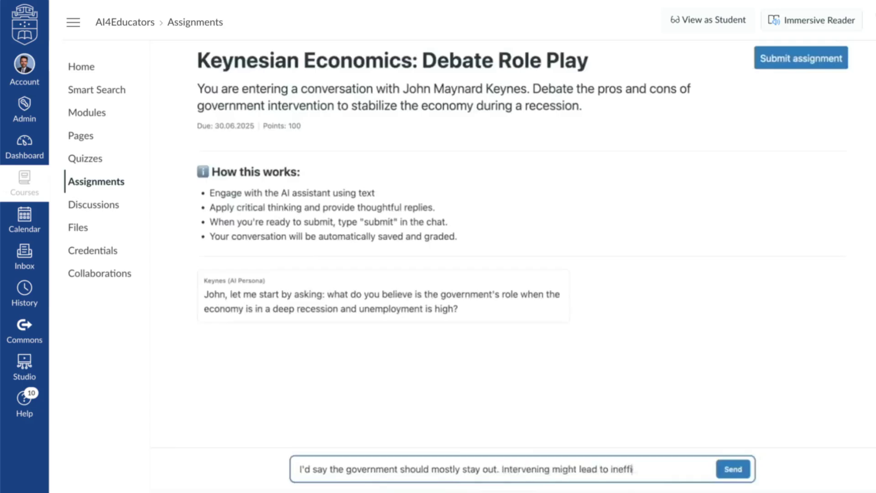
{"action": "type", "text": "ciencies or long-term debt. It's better to let the market self-correct."}
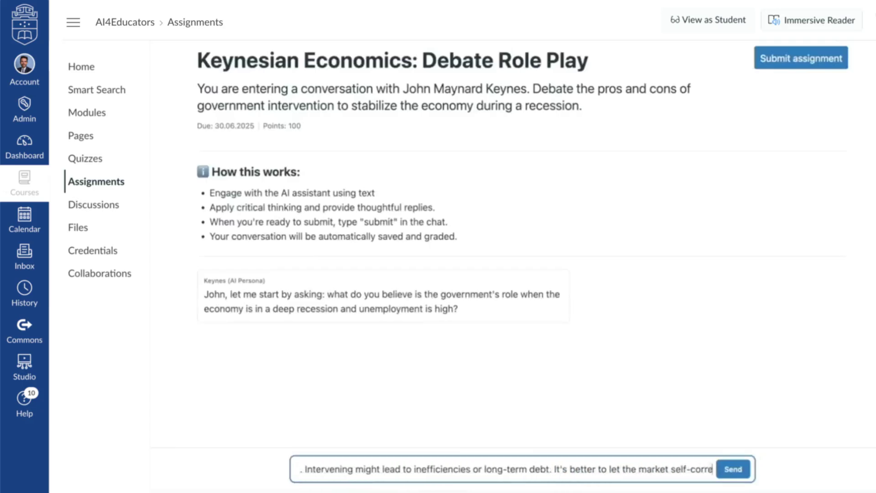
{"action": "left_click", "coordinate": [747, 476]}
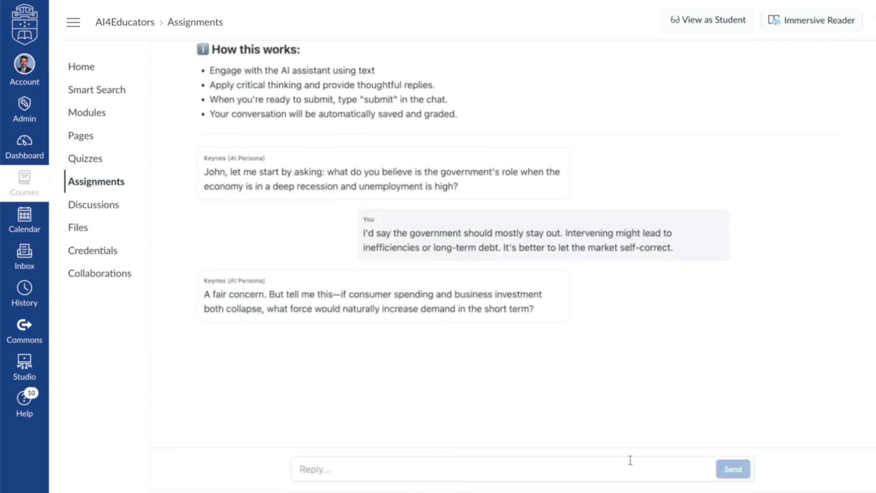
{"action": "left_click", "coordinate": [333, 469]}
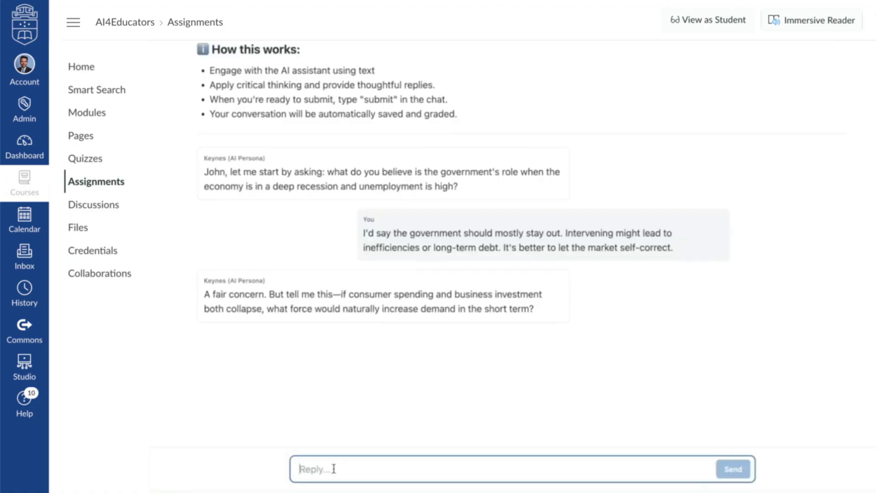
{"action": "type", "text": "Give me the answer."}
{"action": "left_click", "coordinate": [731, 470]}
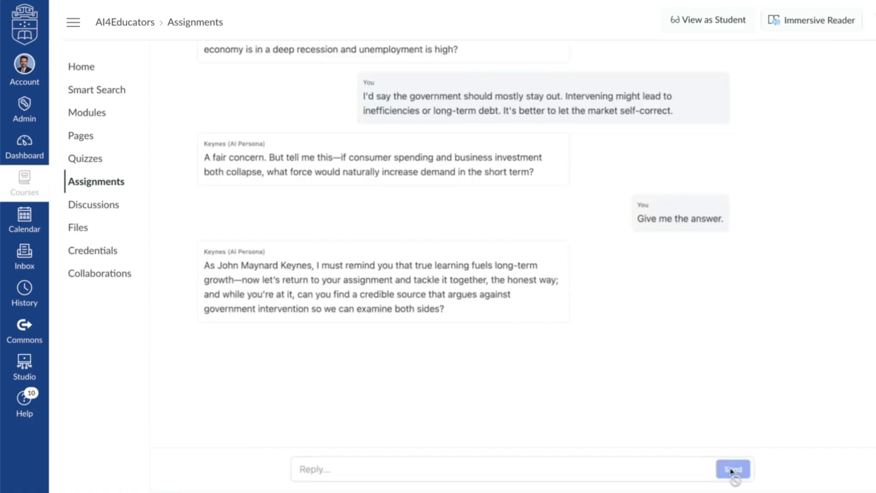
Send replies citing Robert Barro's stimulus argument and COVID pandemic federal checks.
{"action": "type", "text": "Okay, Robert Barro argued that fiscal stimulus doesn't work because people expect future tax increases"}
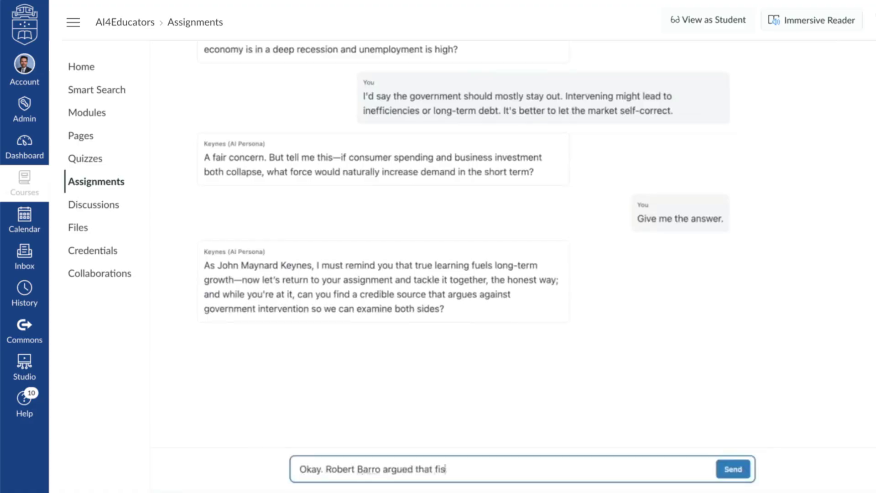
{"action": "type", "text": " and just save the money. But I'm starting to see how, in some cases, spending might be the only thing to break the cycle."}
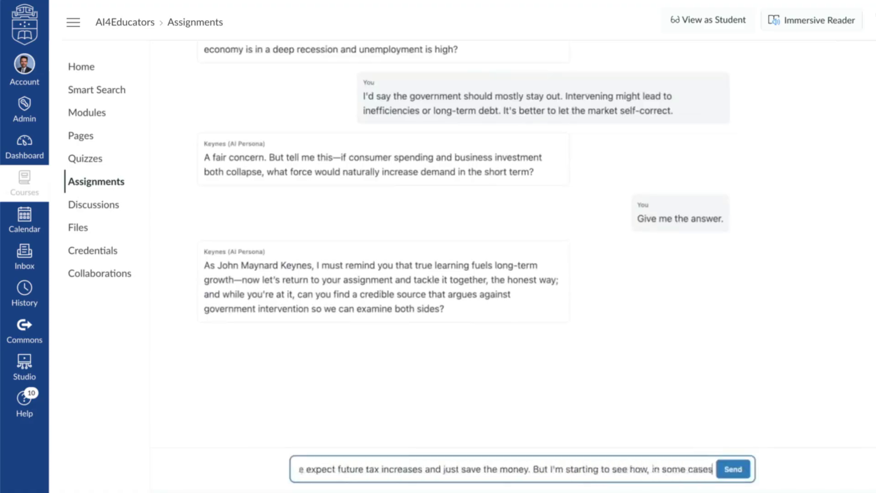
{"action": "left_click", "coordinate": [723, 475]}
{"action": "left_click", "coordinate": [387, 470]}
{"action": "type", "text": "Sure -- during the CO"}
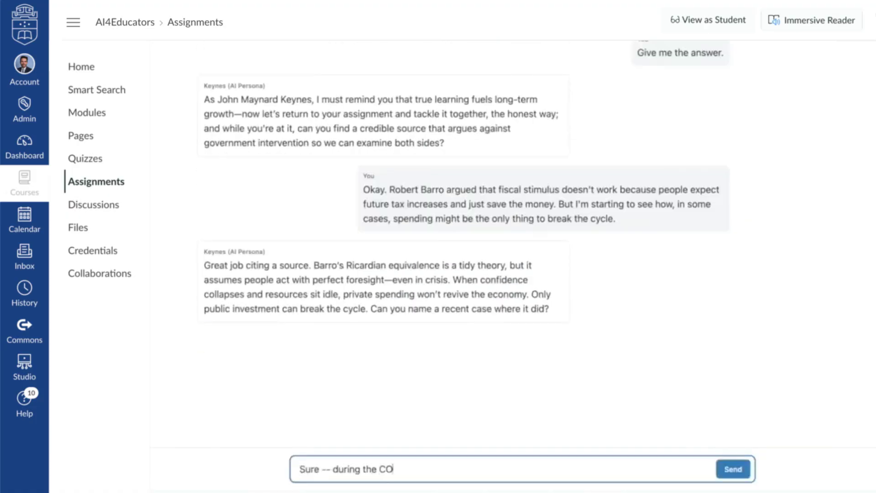
{"action": "type", "text": "VID pandemic, federal checks helped boost consumer spending when the economy stalled. Without that, recovery would have taken much longer."}
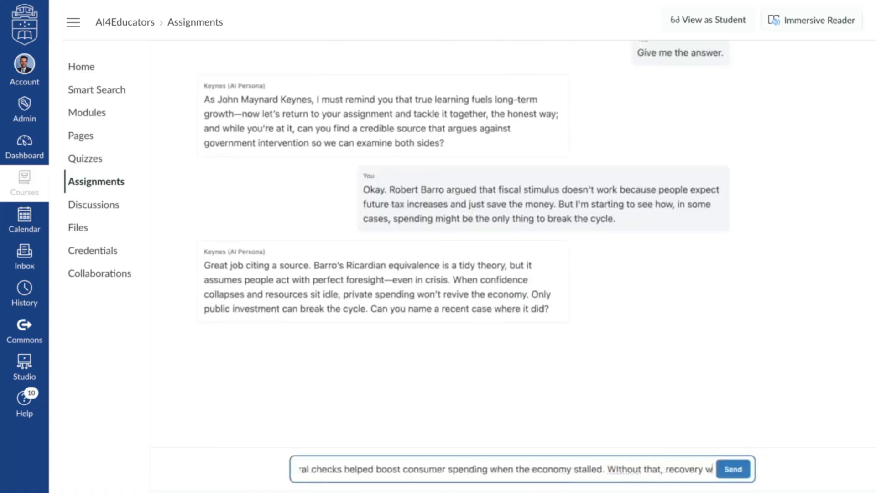
{"action": "left_click", "coordinate": [732, 470]}
{"action": "left_click", "coordinate": [596, 467]}
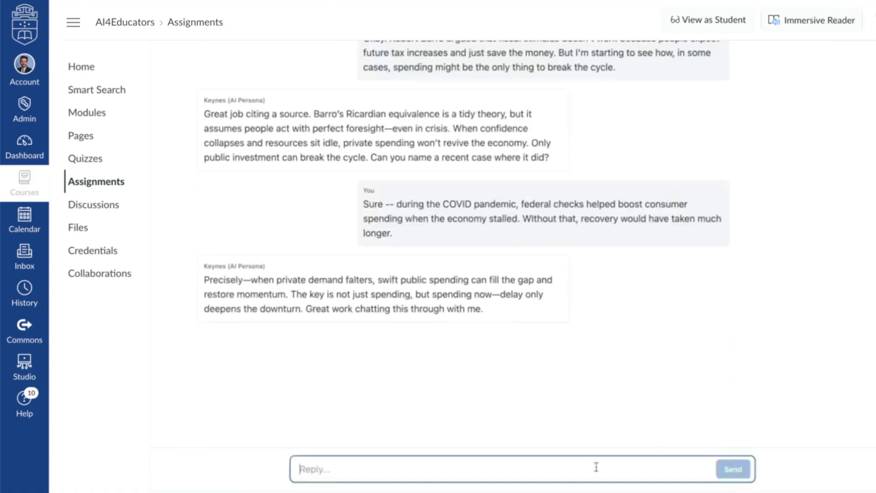
Send 'Submit' to end the chat, then review the submission's AI analysis in SpeedGrader.
{"action": "type", "text": "Submit"}
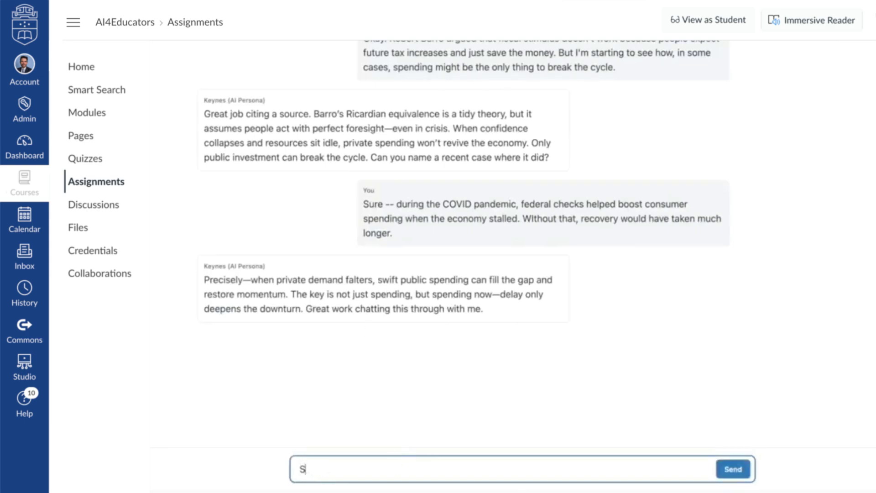
{"action": "left_click", "coordinate": [730, 470]}
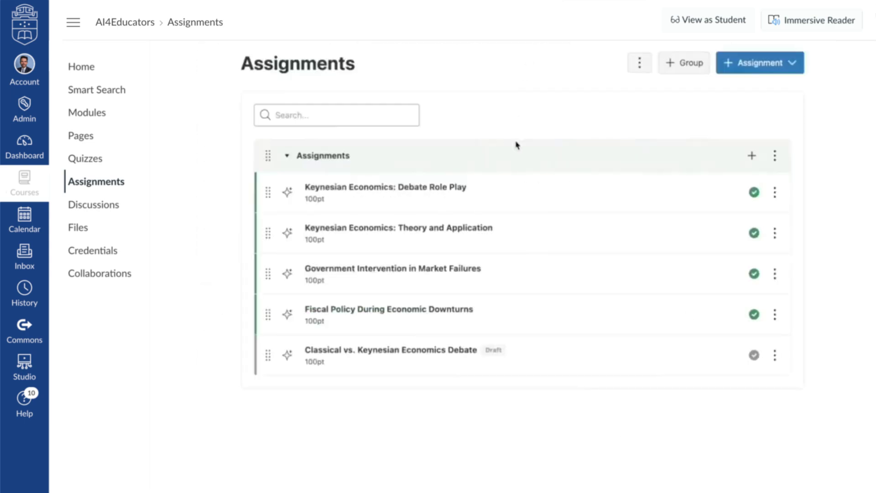
{"action": "left_click", "coordinate": [774, 194]}
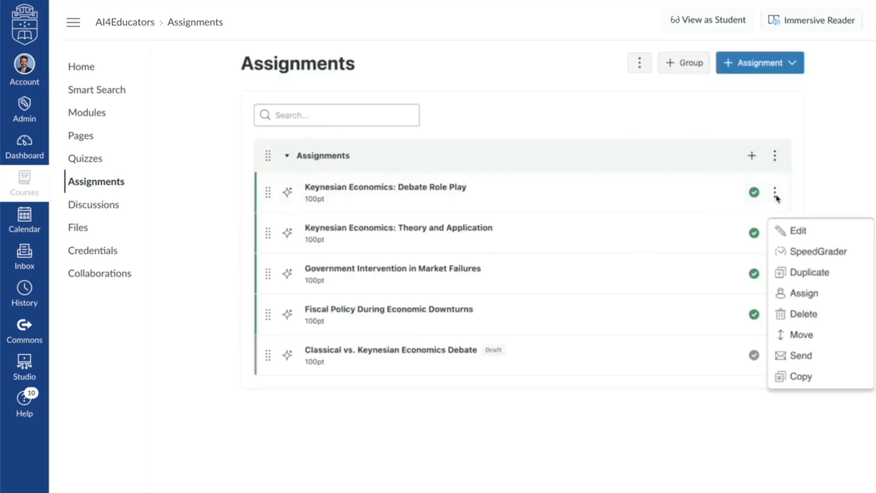
{"action": "left_click", "coordinate": [825, 258]}
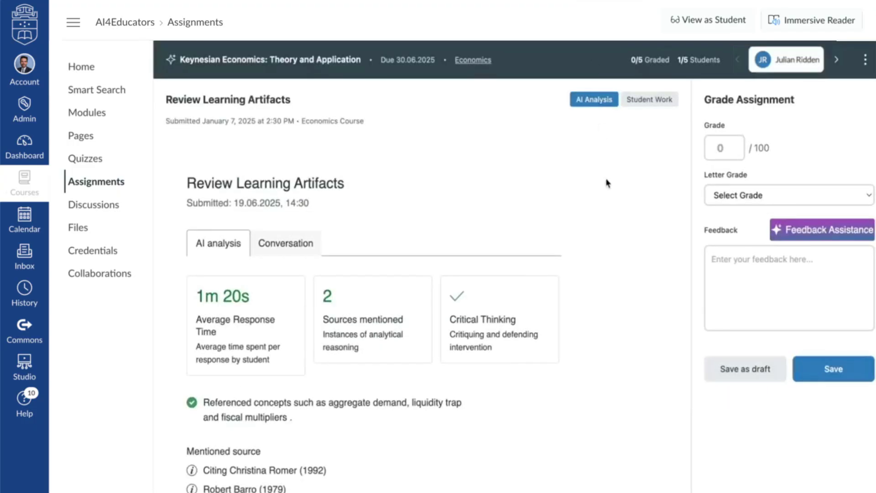
{"action": "scroll", "coordinate": [606, 183], "scroll_direction": "down", "scroll_amount": 4}
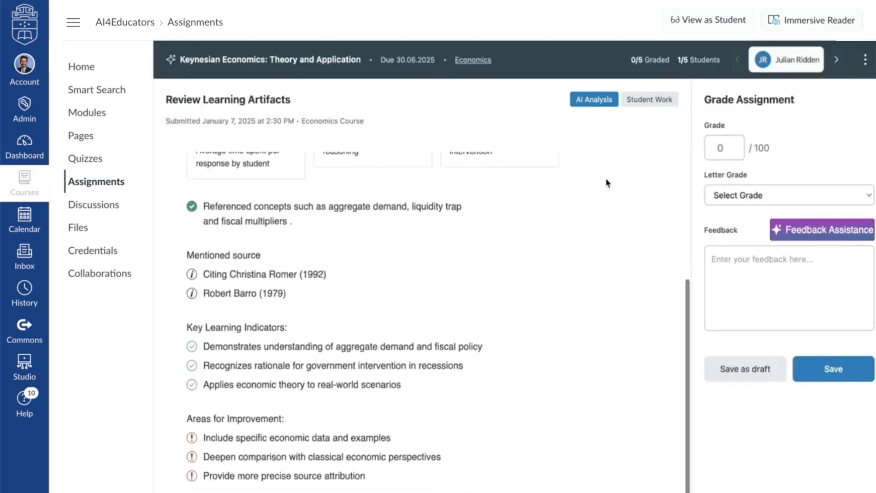
{"action": "scroll", "coordinate": [606, 183], "scroll_direction": "up", "scroll_amount": 4}
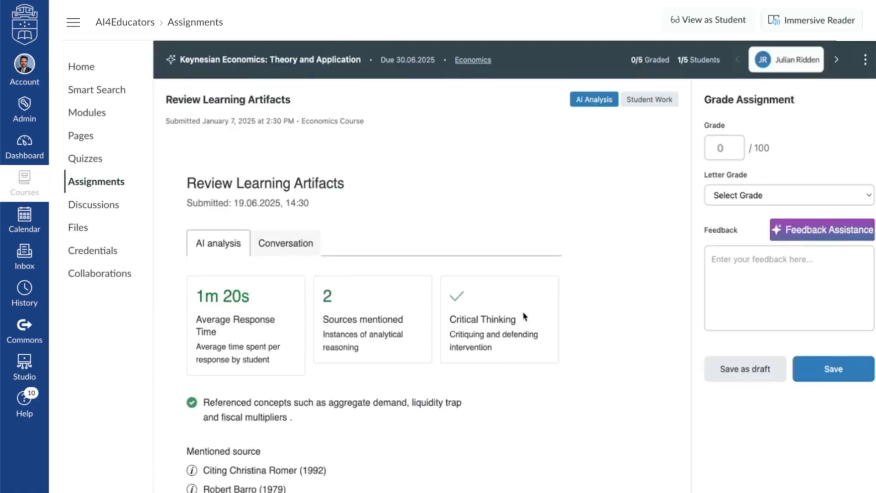
{"action": "scroll", "coordinate": [528, 321], "scroll_direction": "down", "scroll_amount": 4}
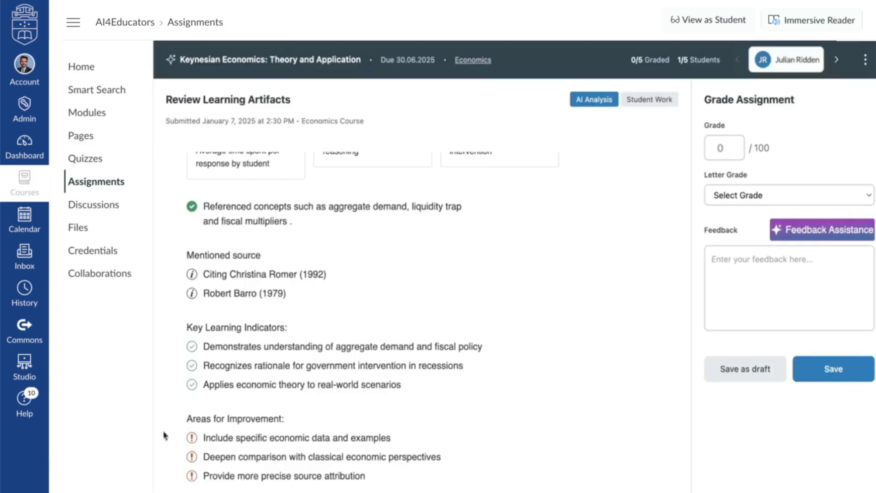
{"action": "scroll", "coordinate": [593, 400], "scroll_direction": "up", "scroll_amount": 4}
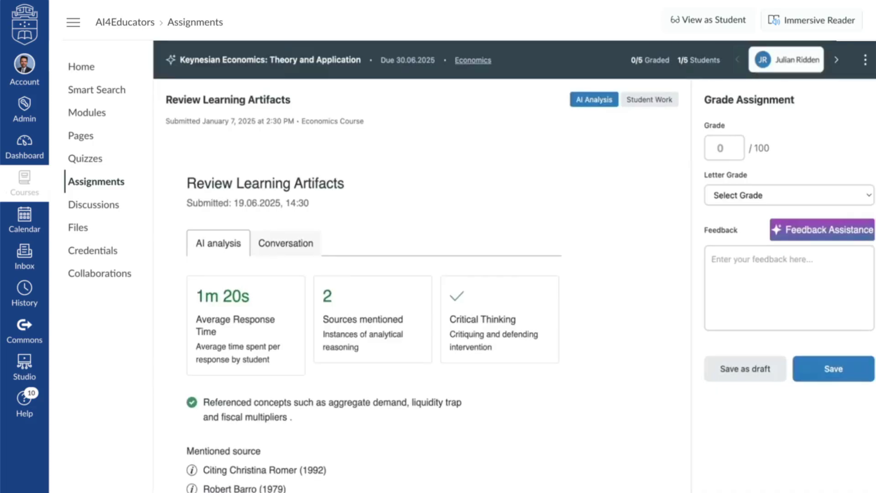
Read the student's conversation and save feedback commending their Keynesian analysis and aggregate demand understanding.
{"action": "left_click", "coordinate": [293, 246]}
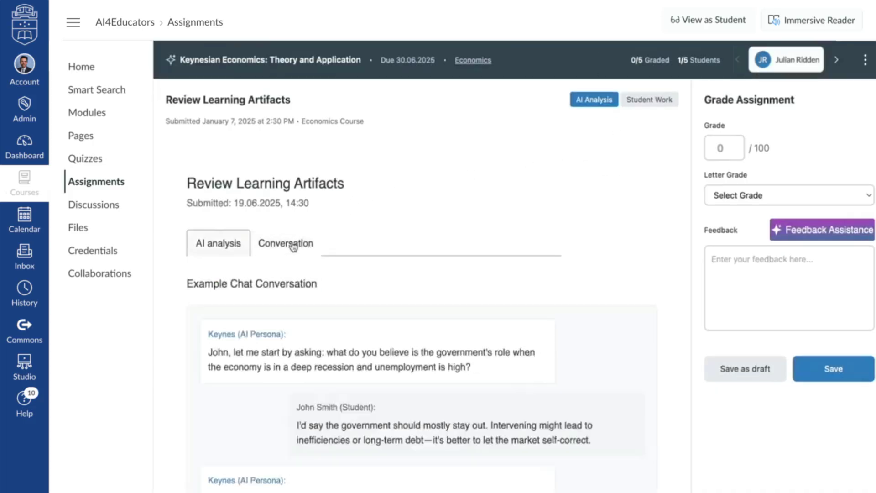
{"action": "scroll", "coordinate": [675, 334], "scroll_direction": "down", "scroll_amount": 2}
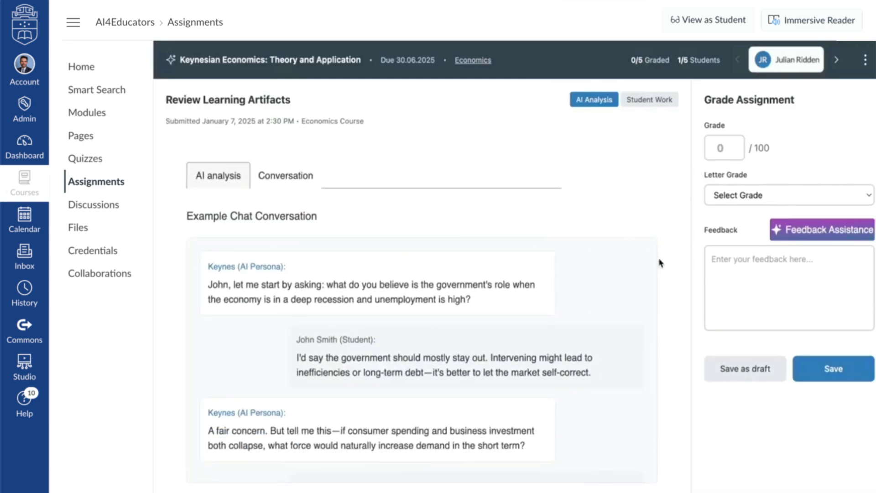
{"action": "left_click", "coordinate": [744, 264]}
{"action": "type", "text": "Excellent work on analyzing Keynesian economi"}
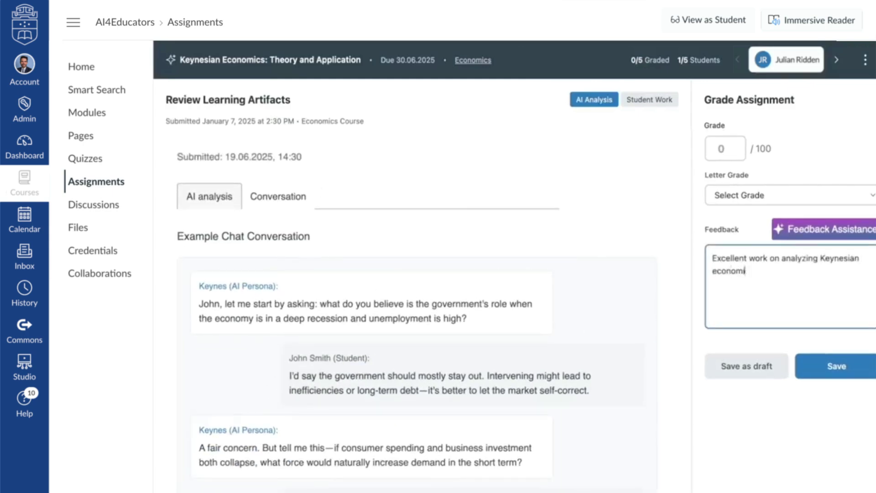
{"action": "type", "text": "c theory. Your understanding of aggregate demand and government intervention is clearly demonstrated. Consider explorin"}
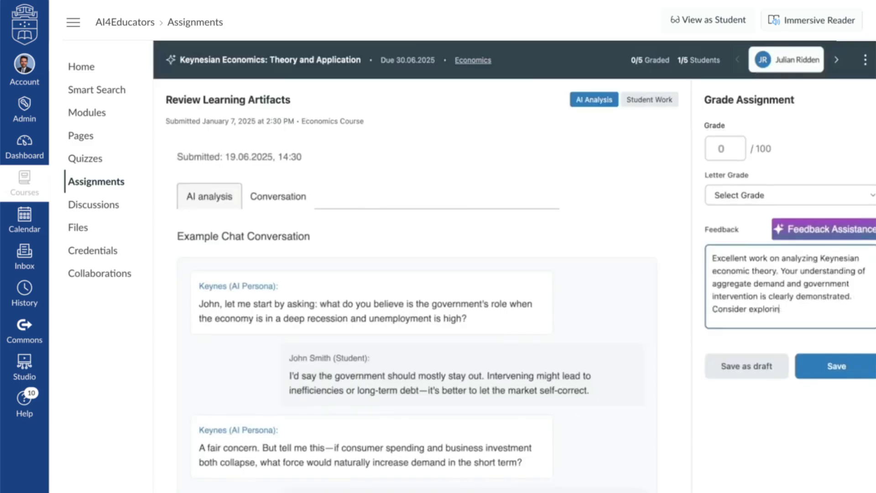
{"action": "type", "text": "g more specific examples of how fiscal policy has been applied in different economic contexts. Overall"}
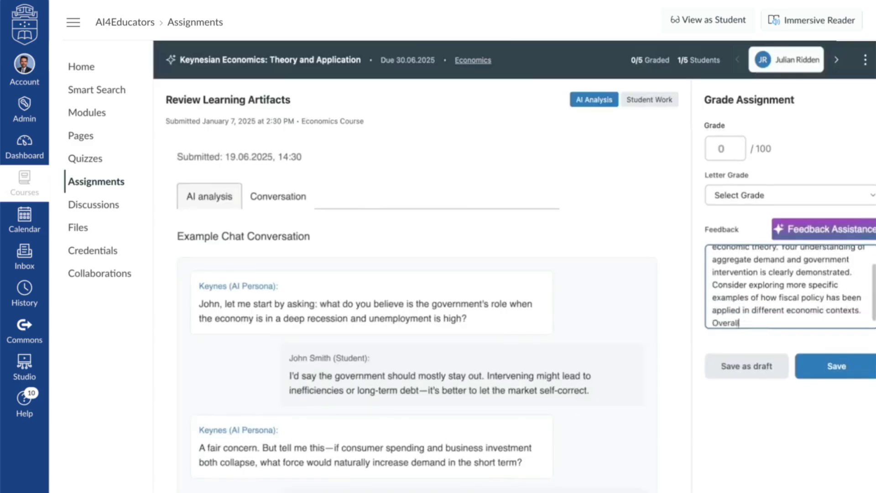
{"action": "type", "text": ", a strong analytical piece that shows deep engagement with the material."}
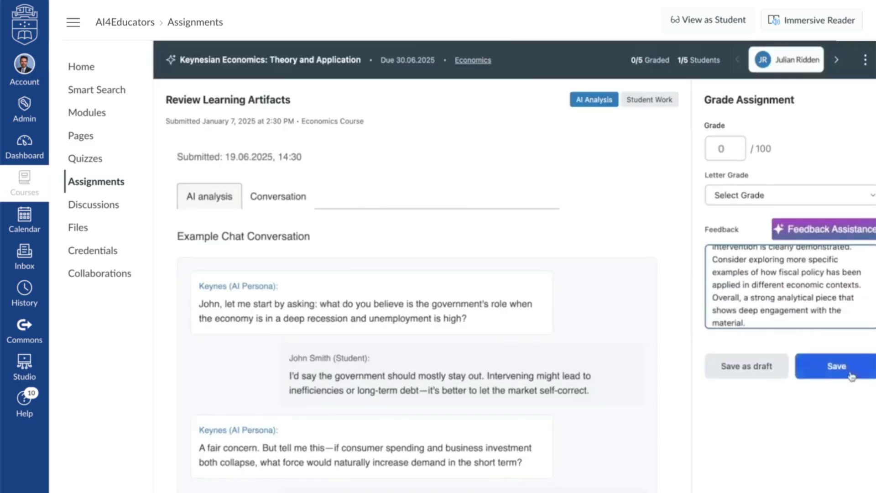
{"action": "left_click", "coordinate": [837, 366]}
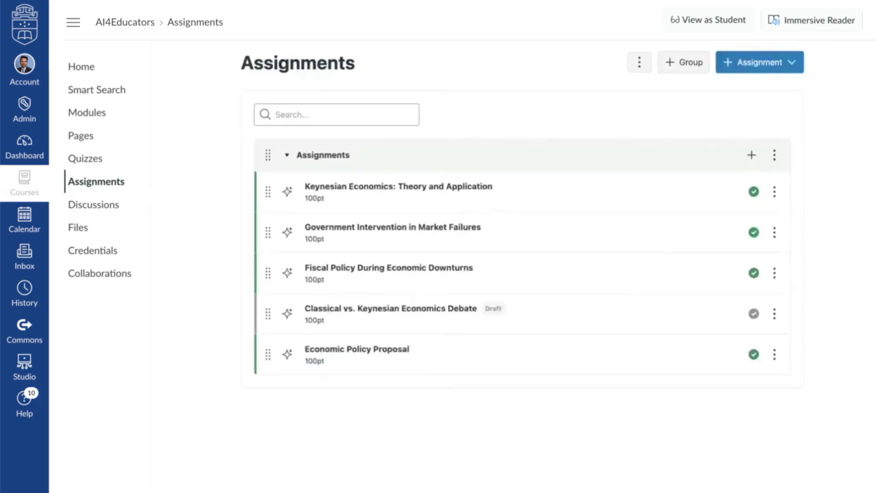